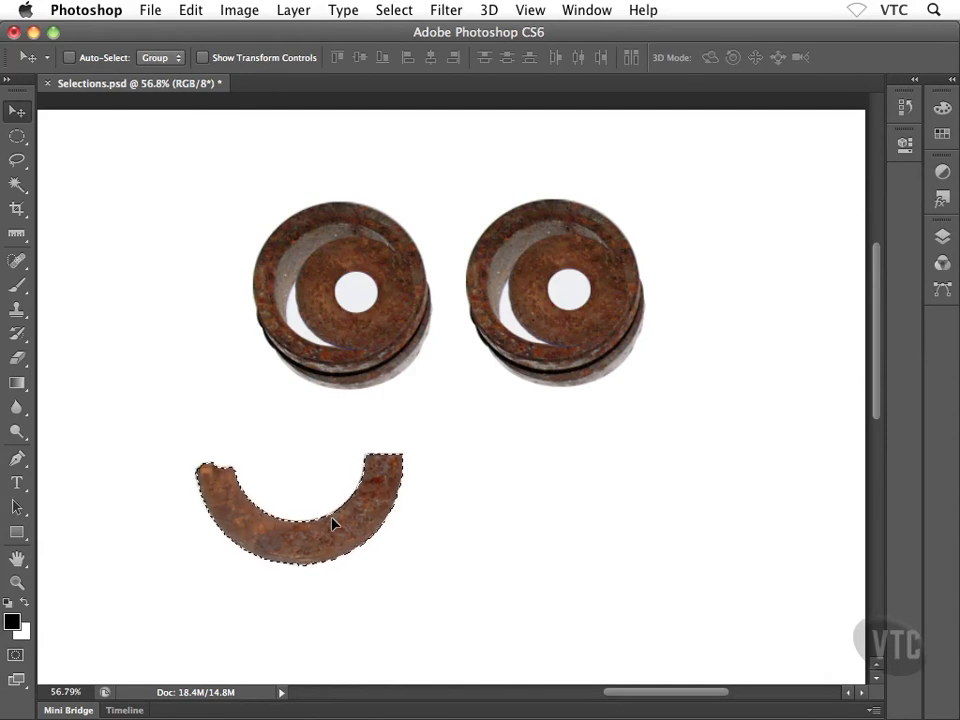
Try stretching the selected curved metal piece freely in width and height with Free Transform, and cancel the transform
click(192, 12)
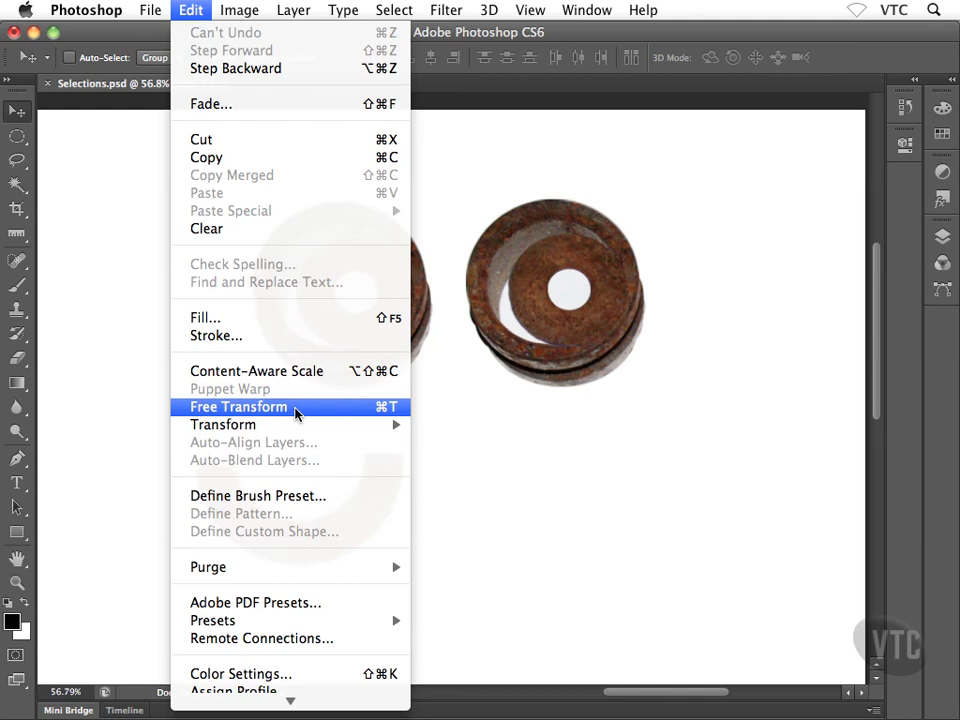
click(362, 407)
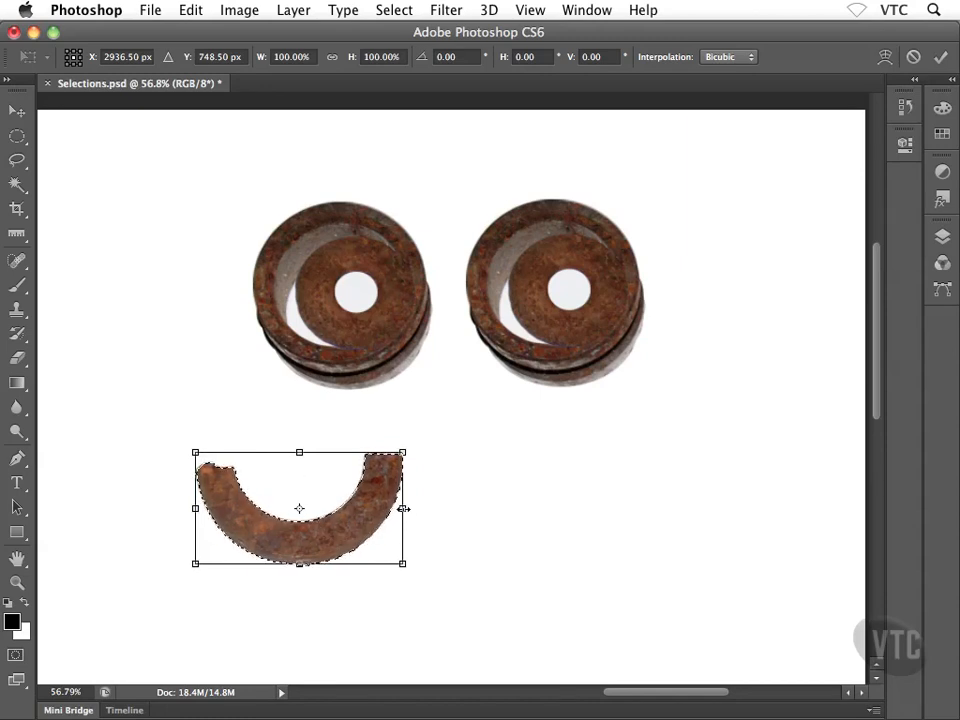
drag(403, 508, 535, 508)
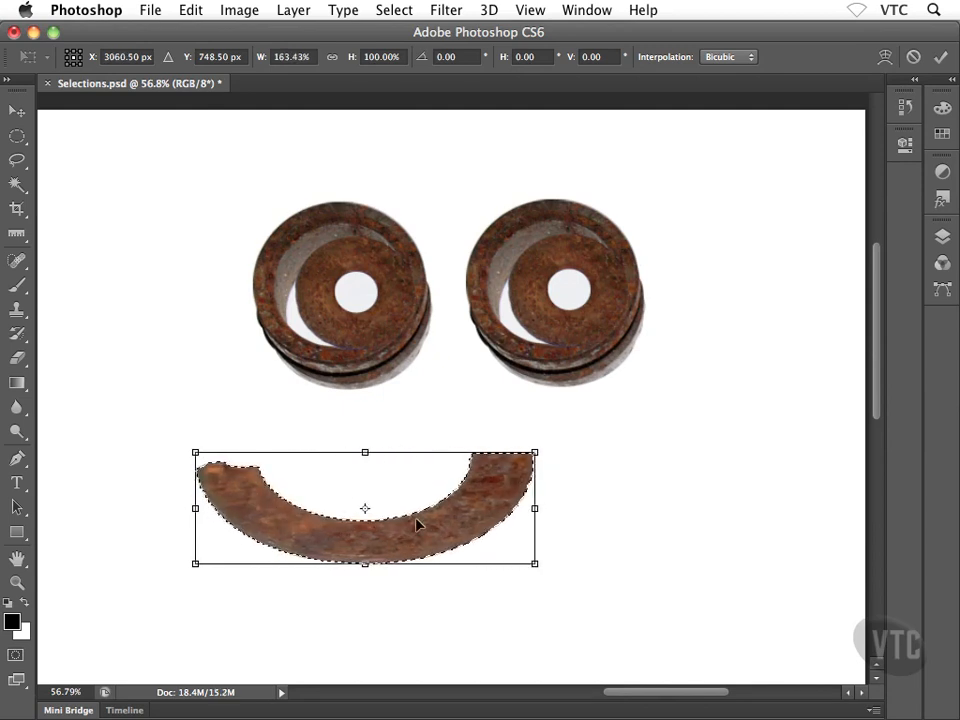
drag(364, 452, 366, 370)
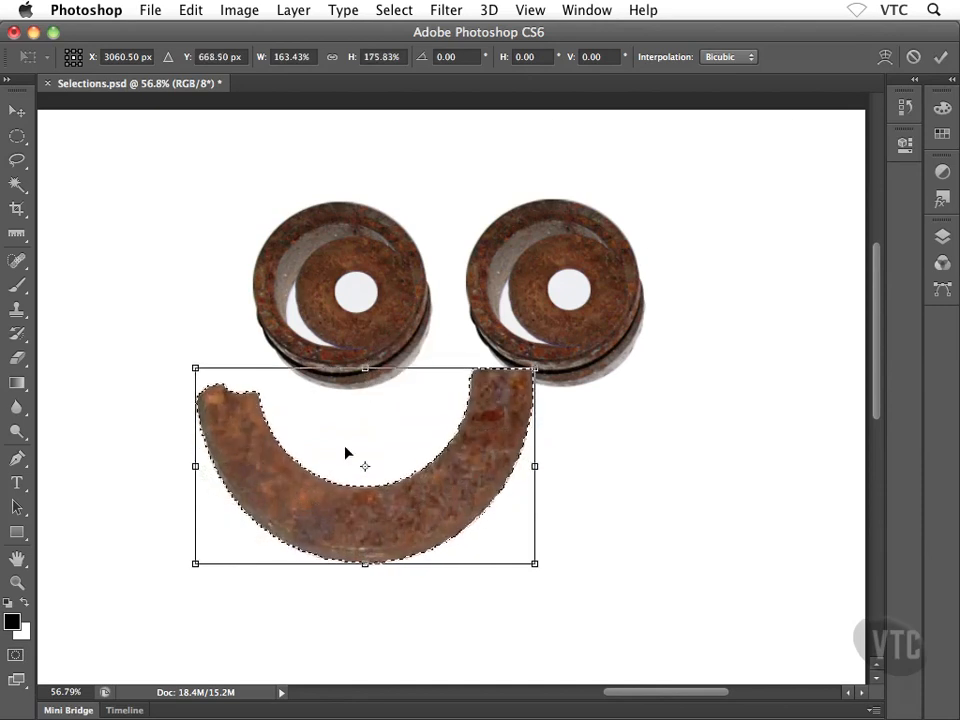
drag(532, 370, 326, 483)
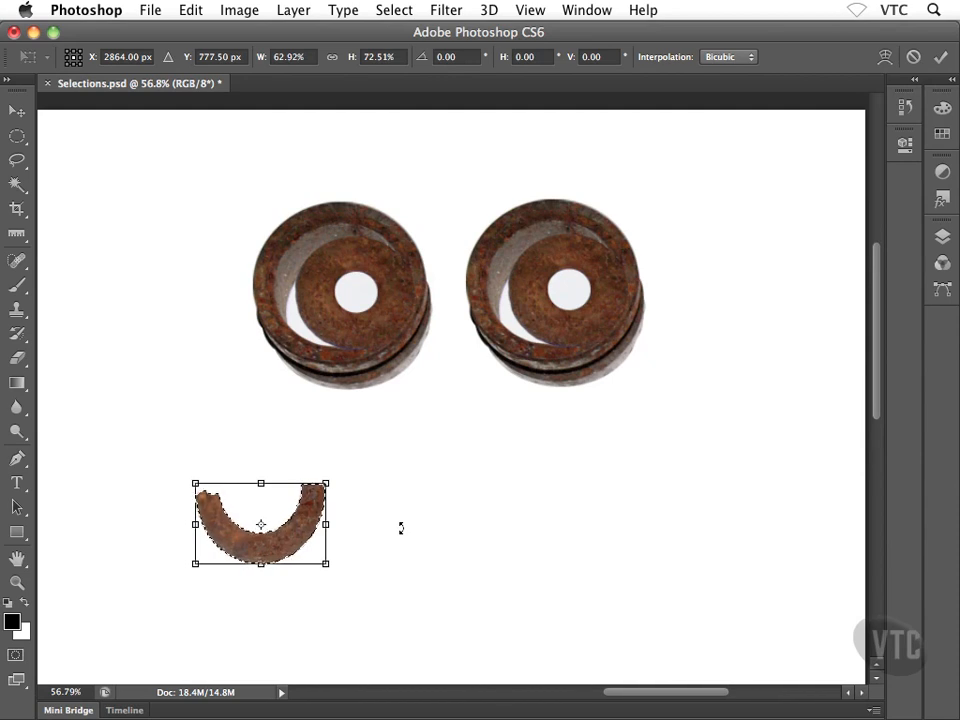
drag(329, 524, 429, 524)
drag(312, 483, 312, 438)
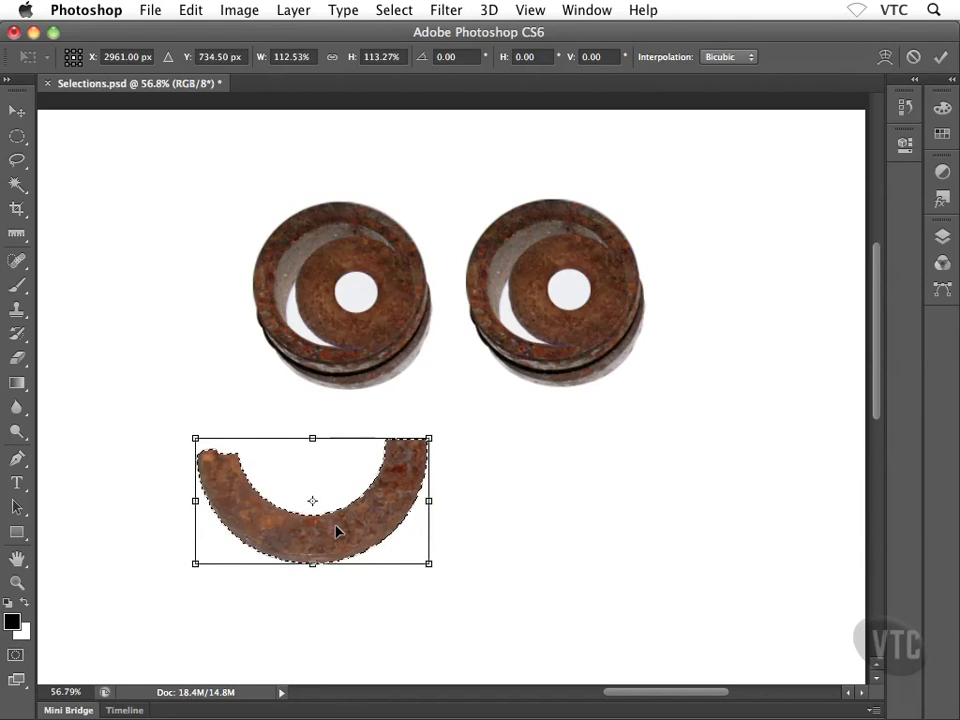
key(Escape)
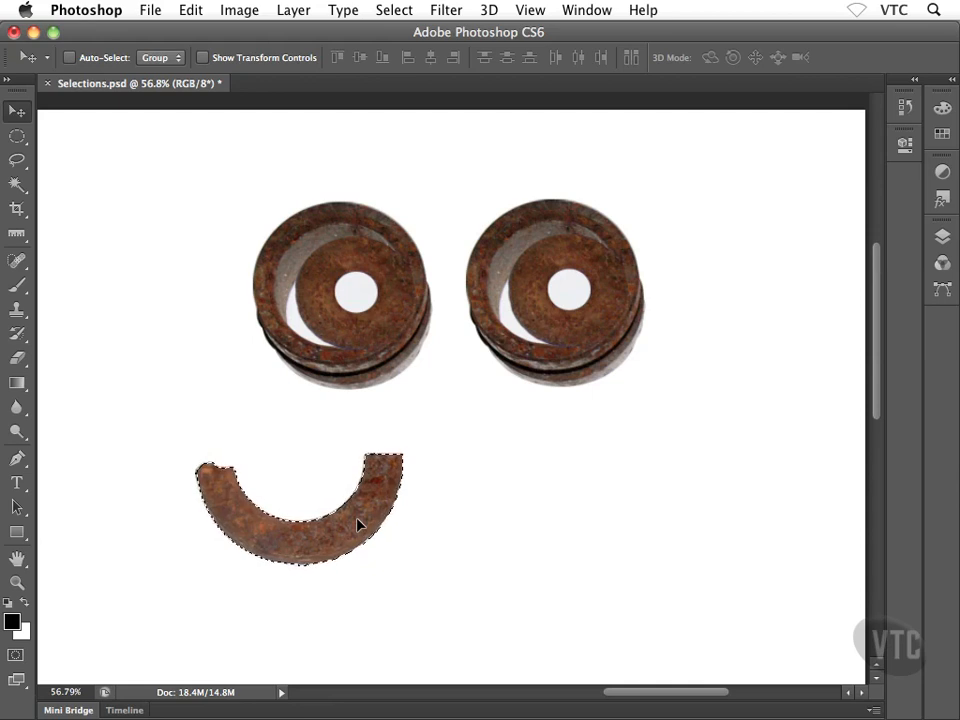
Try scaling the curved piece proportionally to about 138% and rotating it about -28°, and cancel the transform
key(super+t)
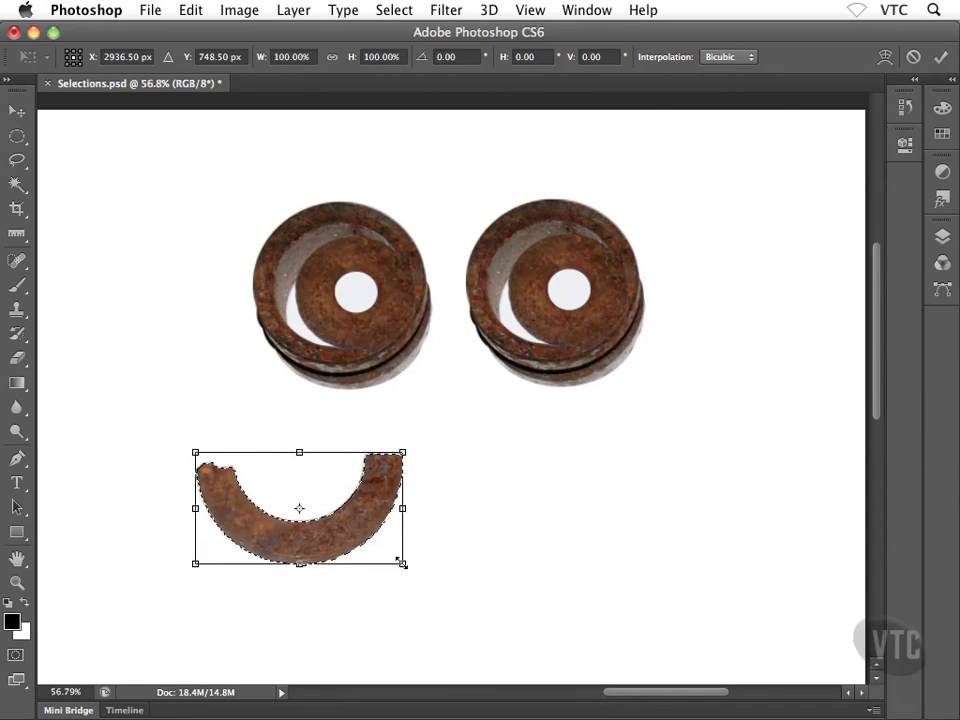
drag(403, 565, 490, 611)
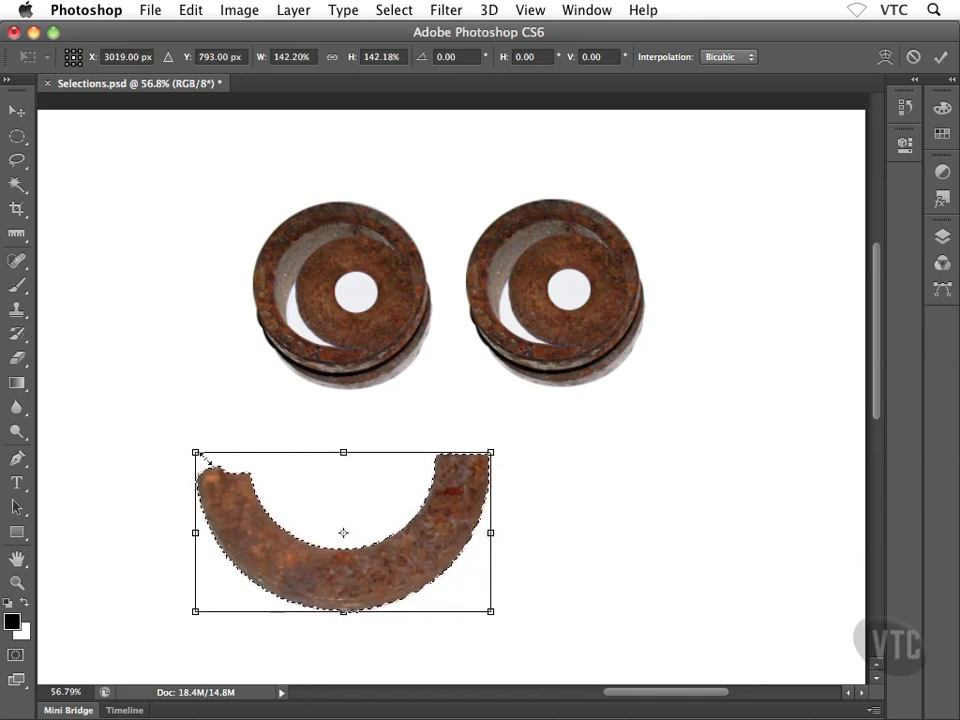
drag(195, 453, 140, 423)
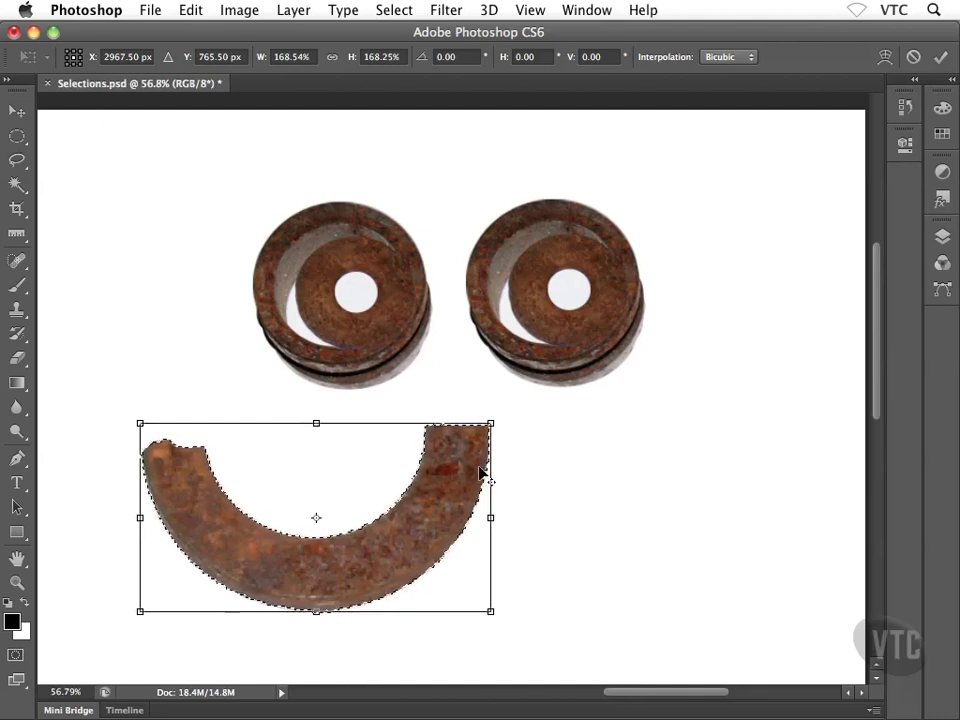
drag(492, 455, 401, 457)
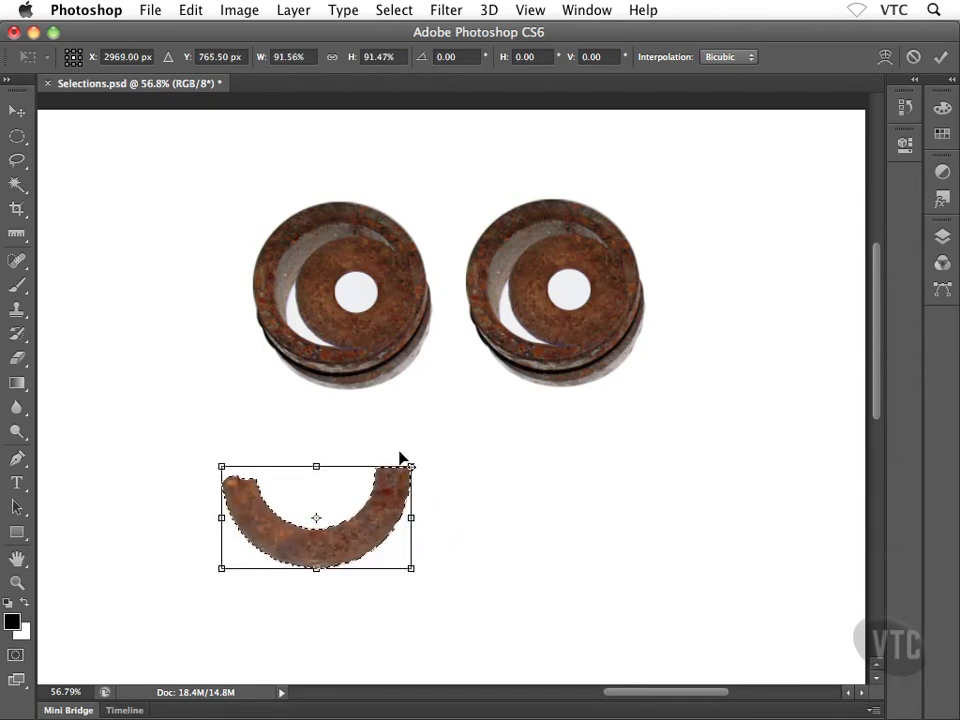
drag(401, 452, 447, 423)
drag(222, 567, 174, 594)
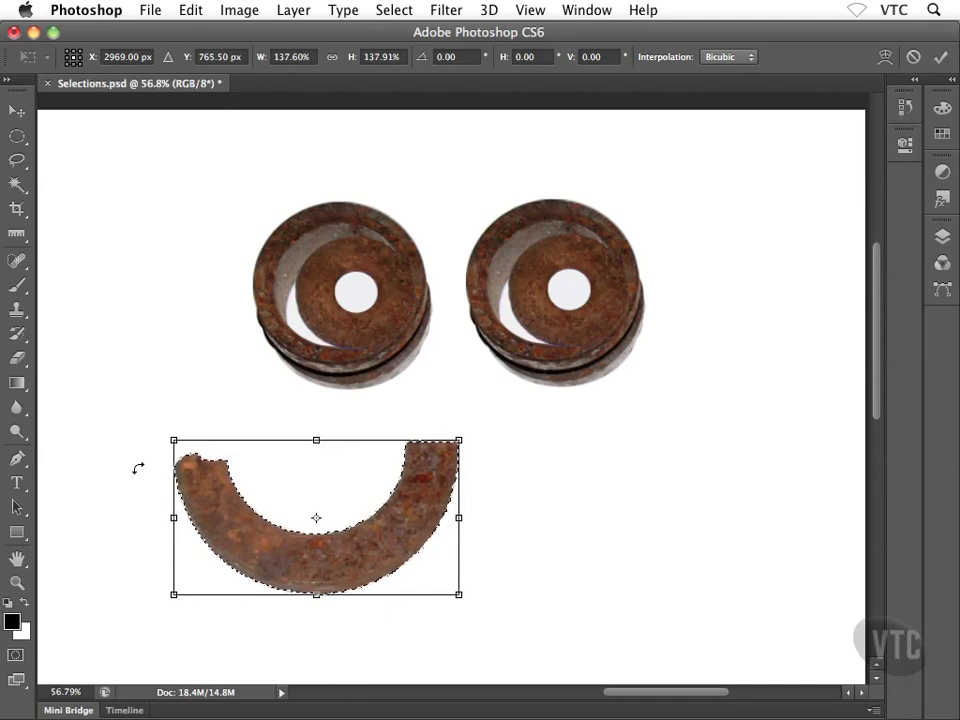
drag(138, 467, 153, 590)
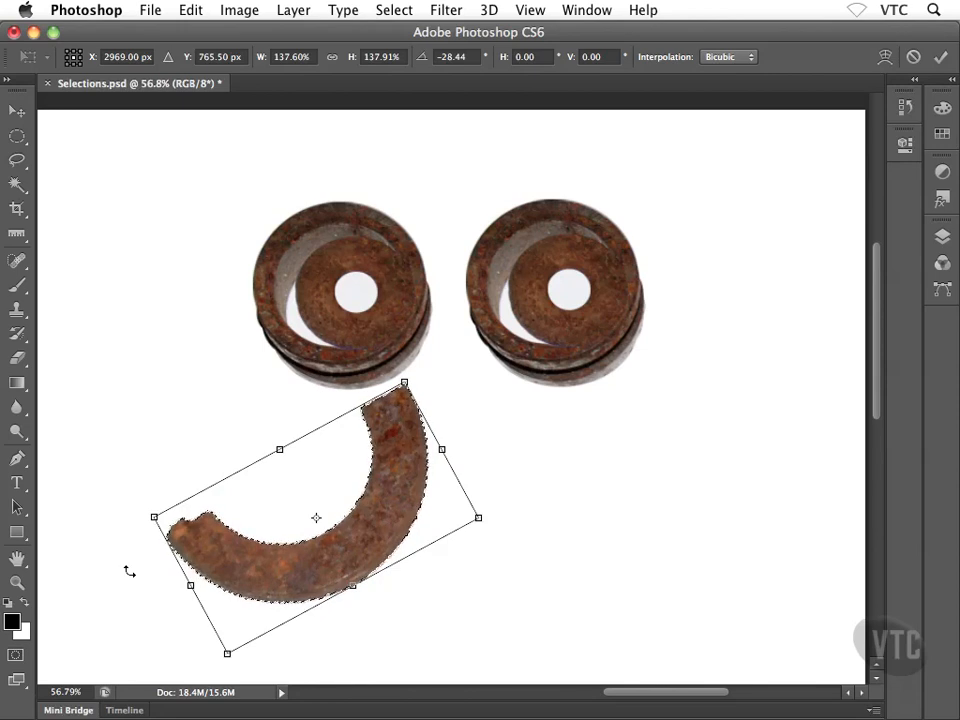
key(Escape)
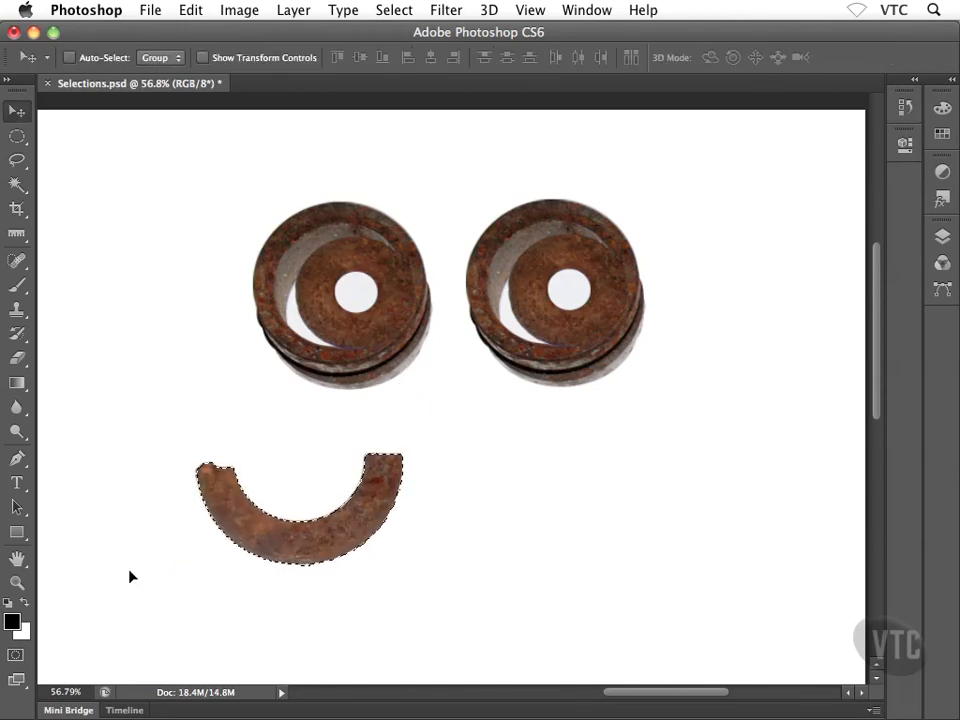
Rotate the curved piece to about 176° with Free Transform and move it above the left eye as an eyebrow
drag(480, 435, 486, 495)
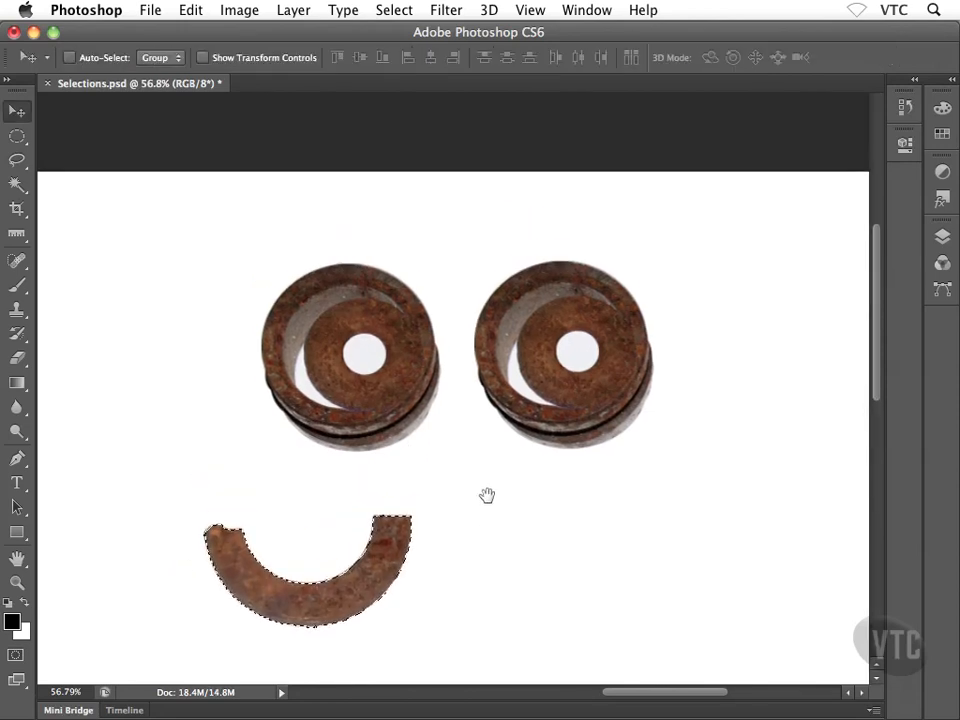
key(ctrl+t)
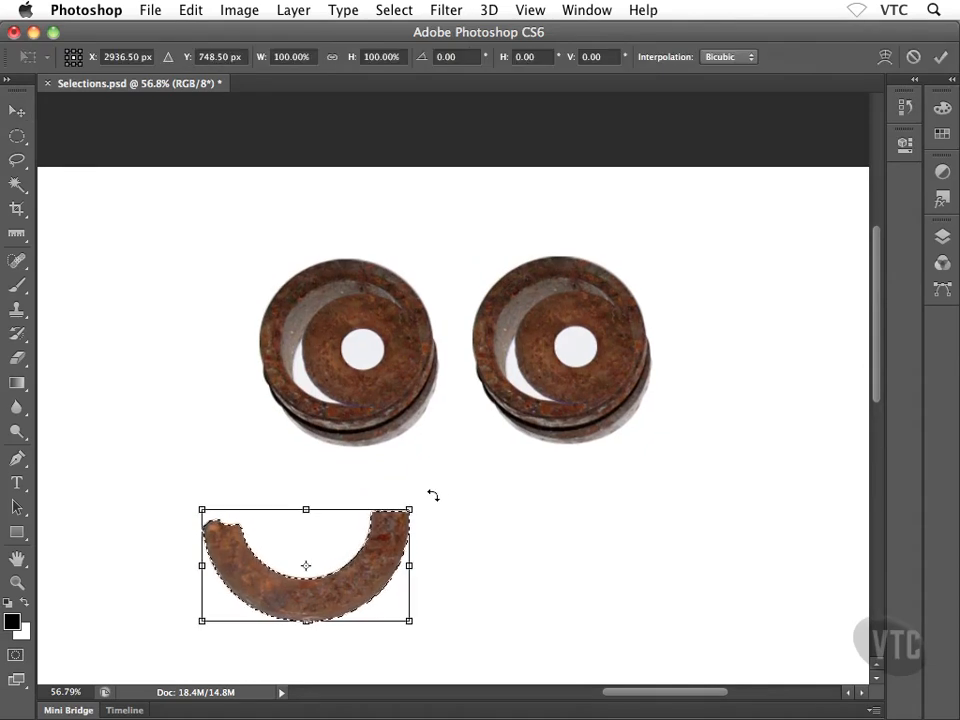
drag(432, 495, 156, 645)
drag(231, 596, 223, 554)
drag(278, 504, 314, 225)
drag(209, 303, 259, 263)
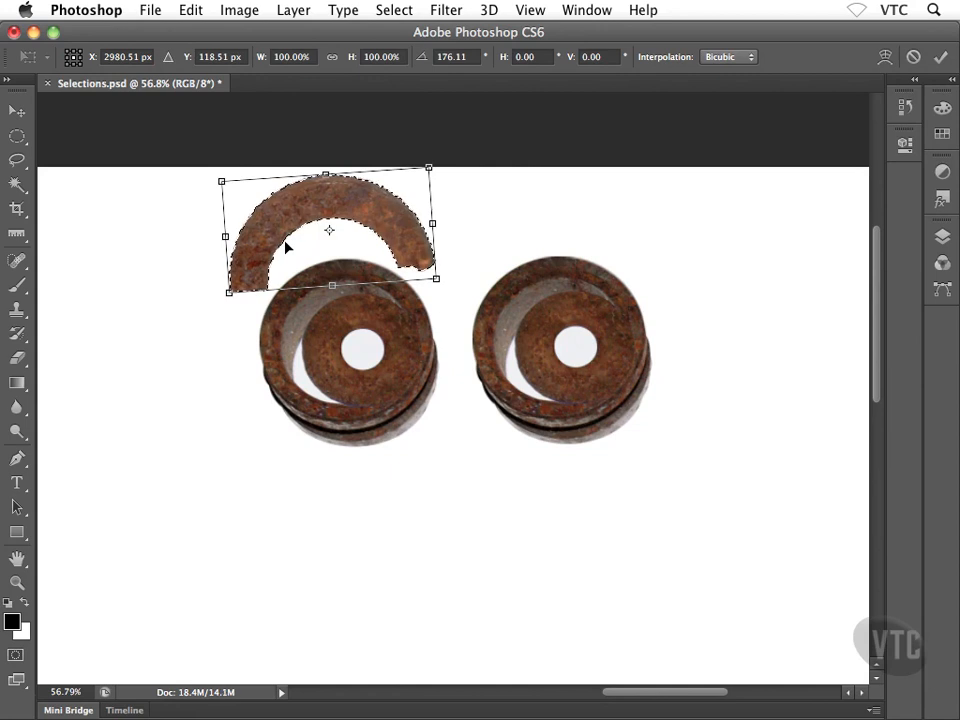
Scale the eyebrow proportionally to about 123% so that it spans the left eye
drag(441, 283, 452, 286)
drag(227, 299, 207, 316)
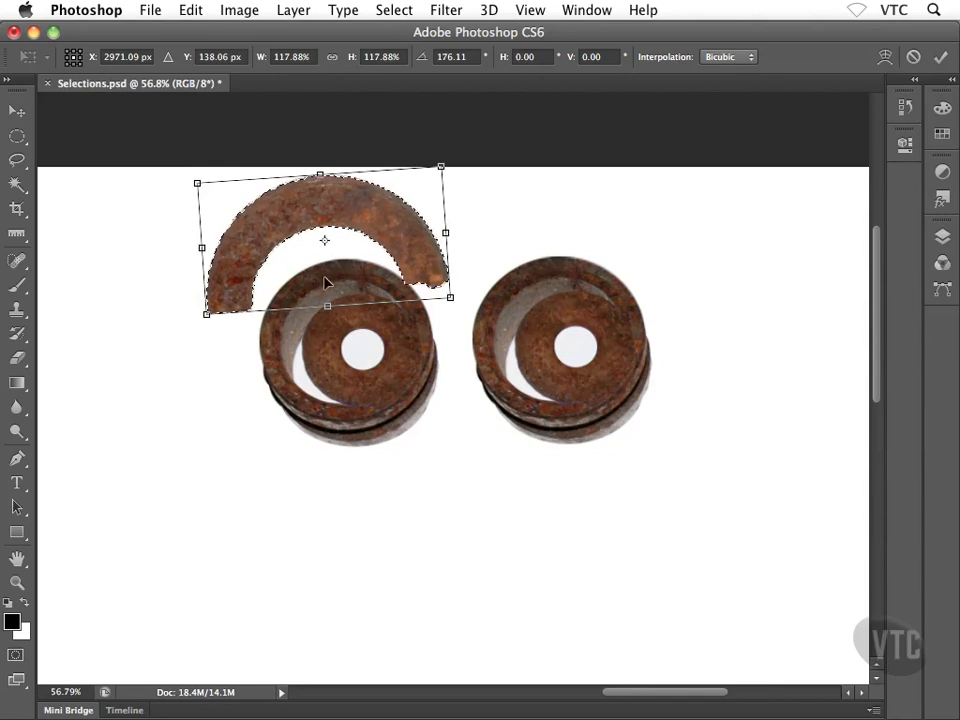
drag(413, 247, 420, 250)
drag(455, 299, 460, 300)
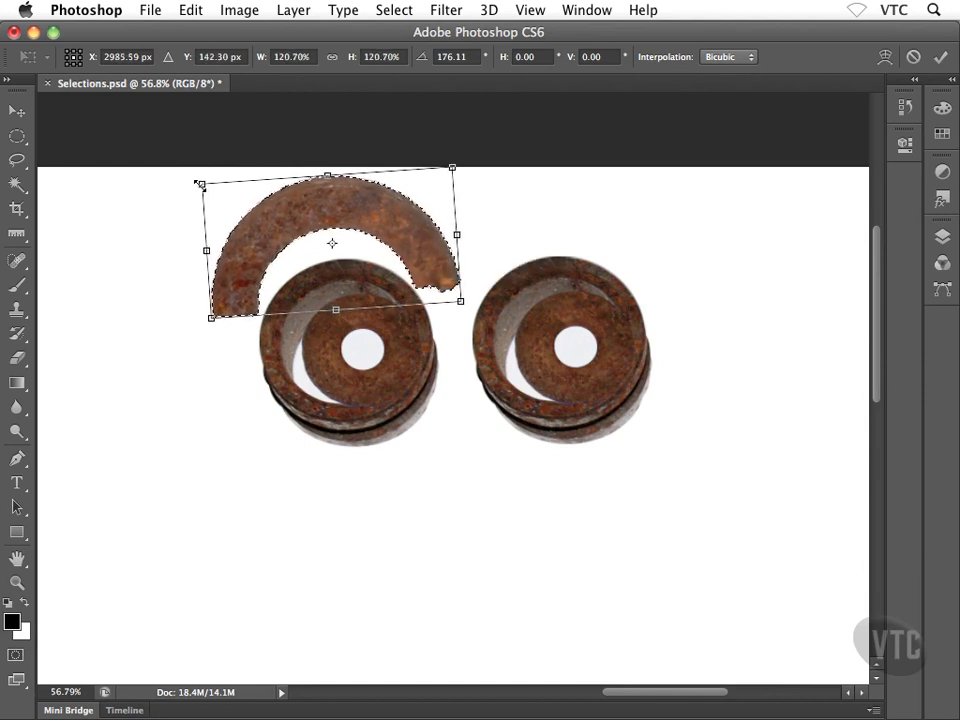
drag(196, 181, 191, 177)
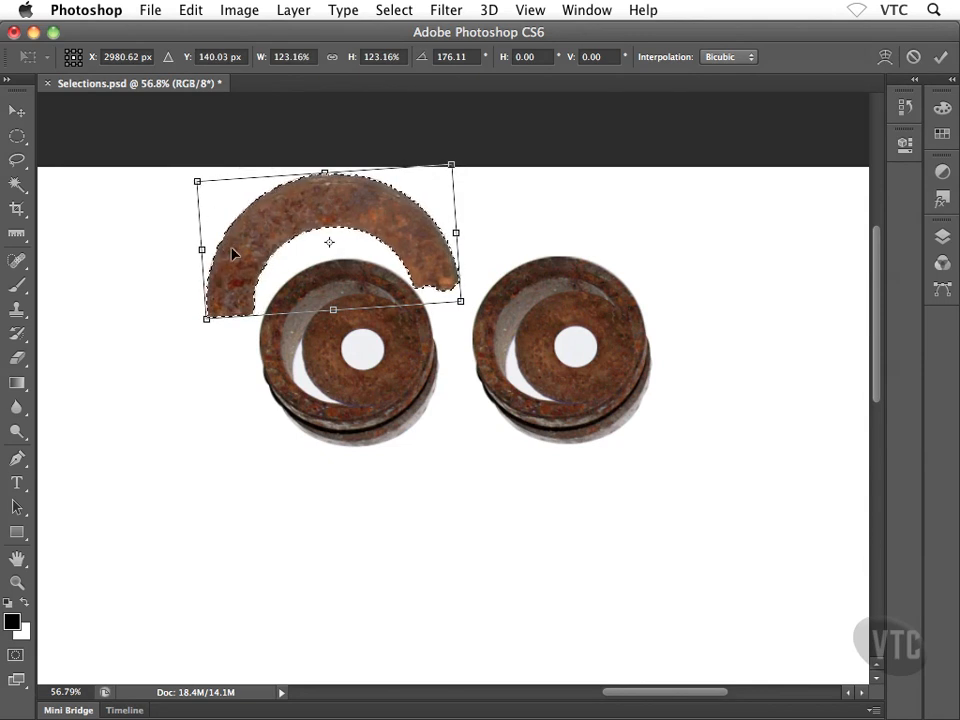
Fine-tune the eyebrow's position above the left eye and apply the transform
drag(237, 251, 237, 250)
key(Down)
key(Right)
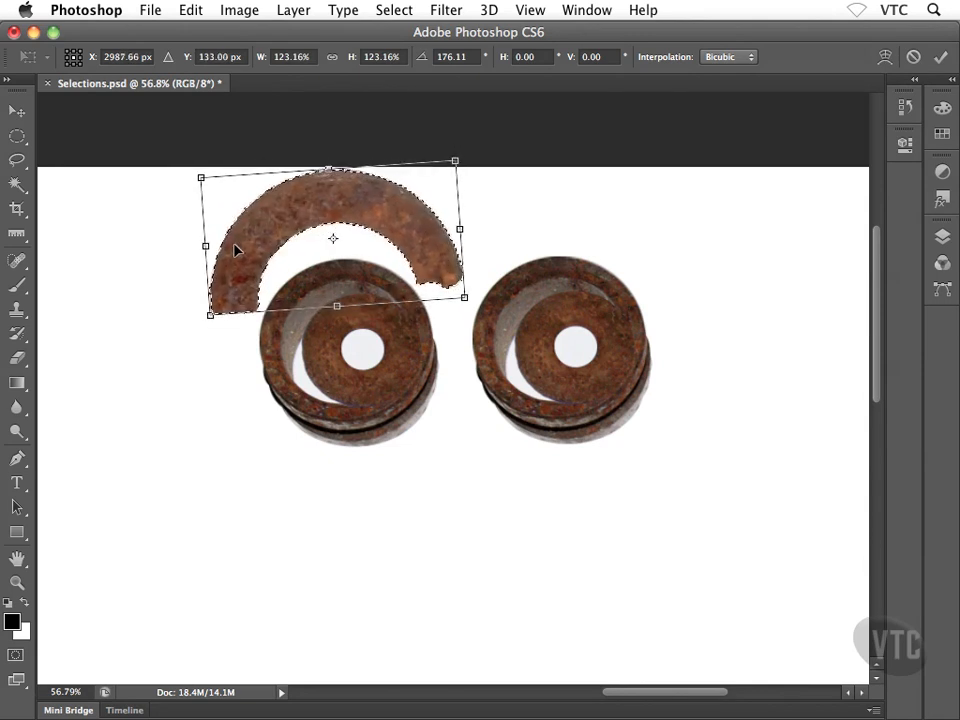
key(Down)
key(Down)
key(Up)
key(Up)
key(Left)
key(Right)
key(Return)
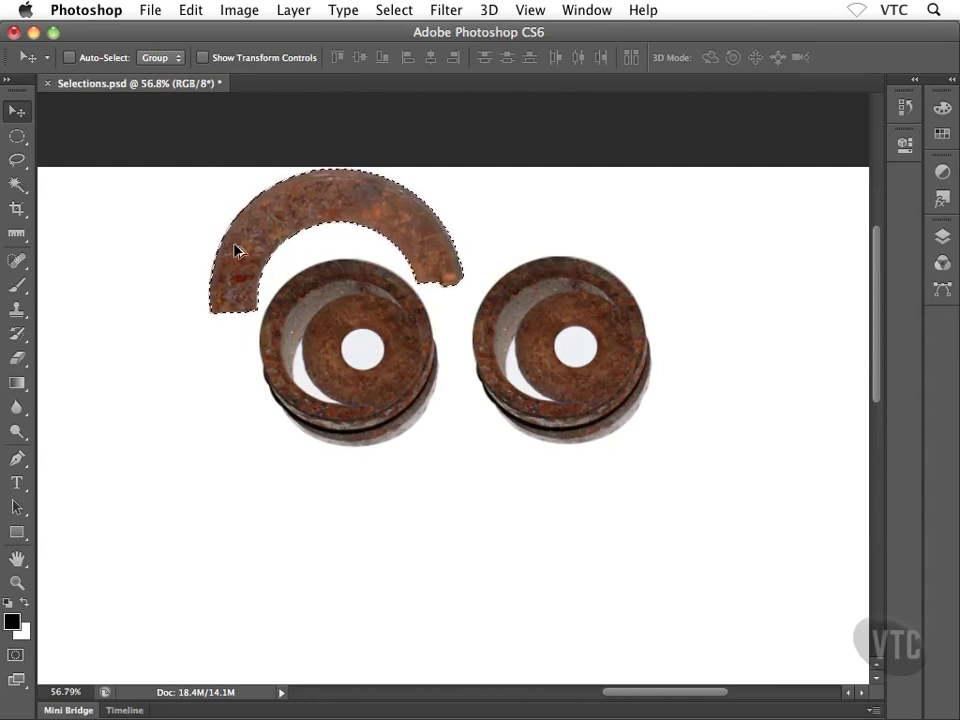
Duplicate the selected eyebrow over to the right eye and flip the copy horizontally
drag(236, 250, 588, 260)
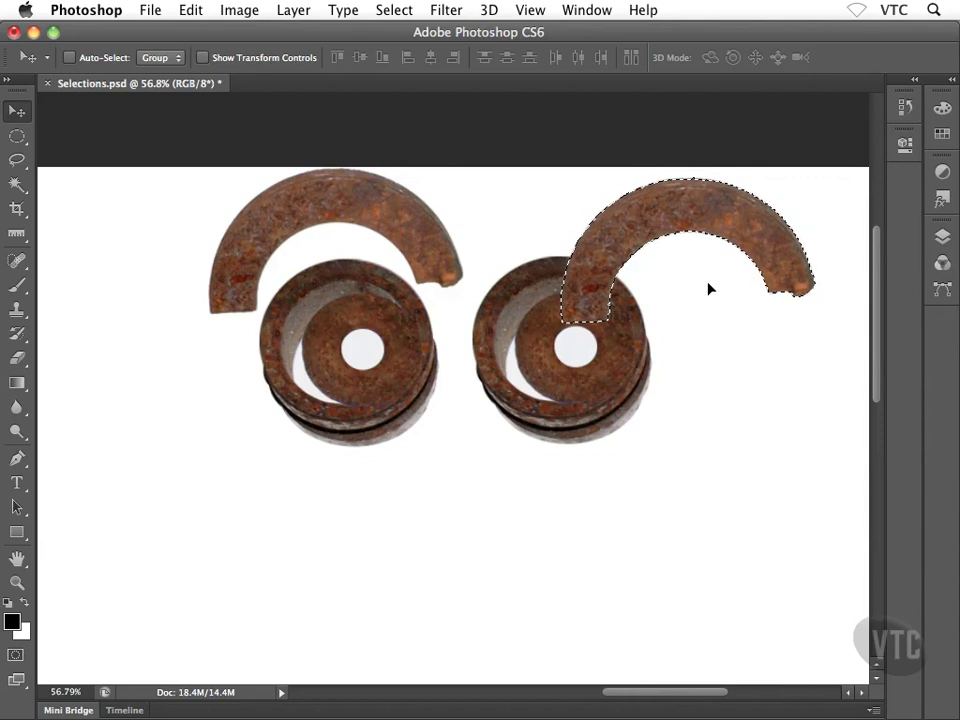
mouse_move(596, 285)
mouse_down()
mouse_move(508, 253)
mouse_move(465, 267)
mouse_move(552, 255)
mouse_move(588, 293)
mouse_up()
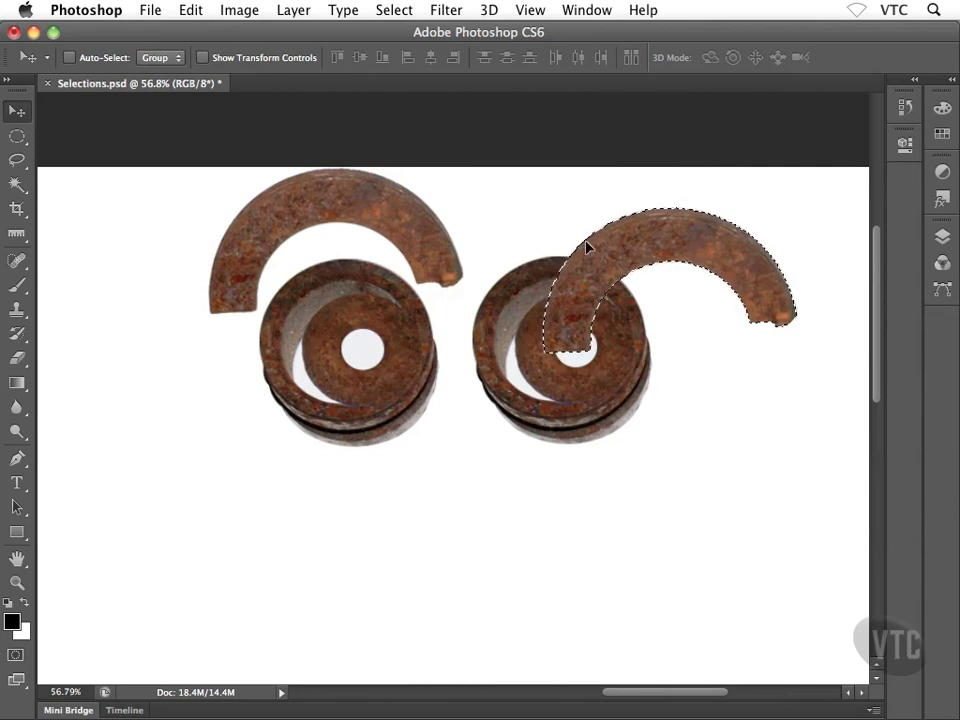
click(190, 11)
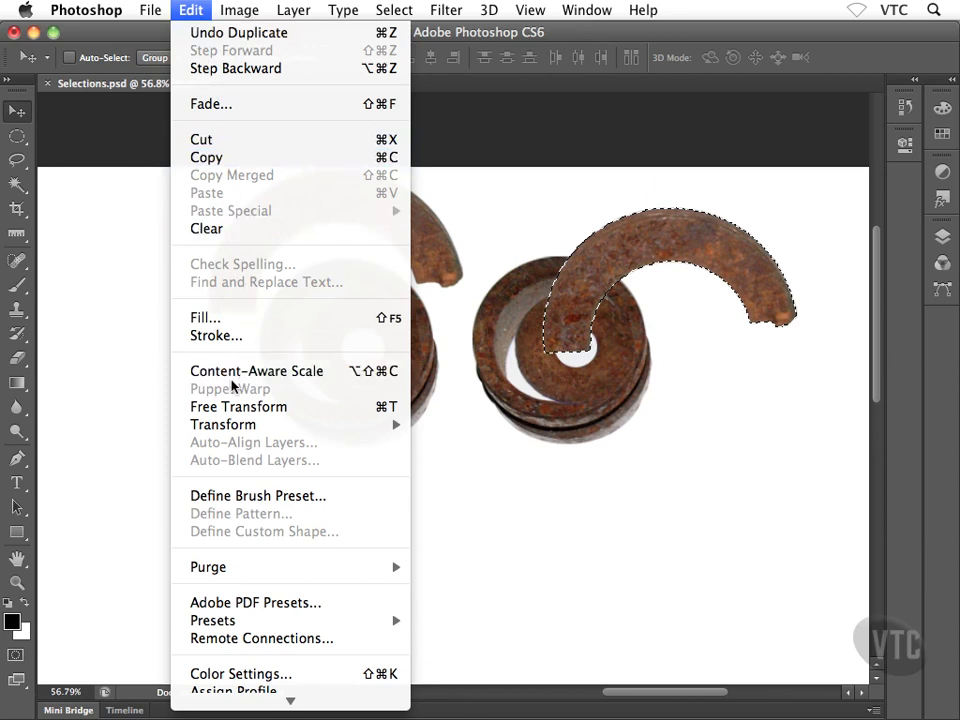
mouse_move(330, 424)
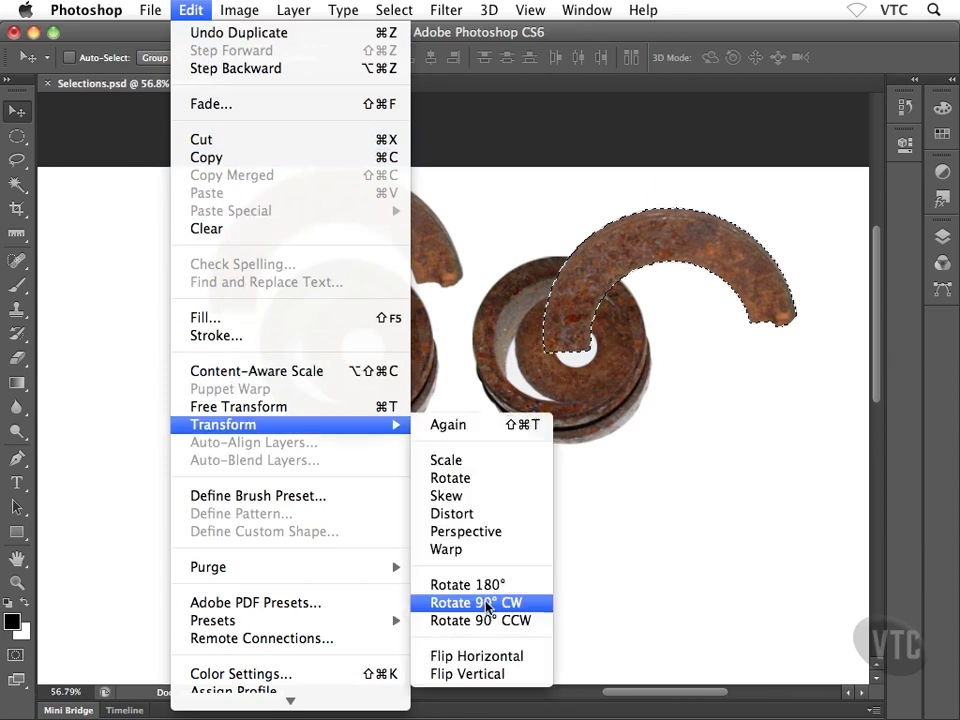
click(503, 657)
Position the flipped eyebrow above the right eye so its inner end meets the left eyebrow, and deselect it
drag(756, 299, 655, 258)
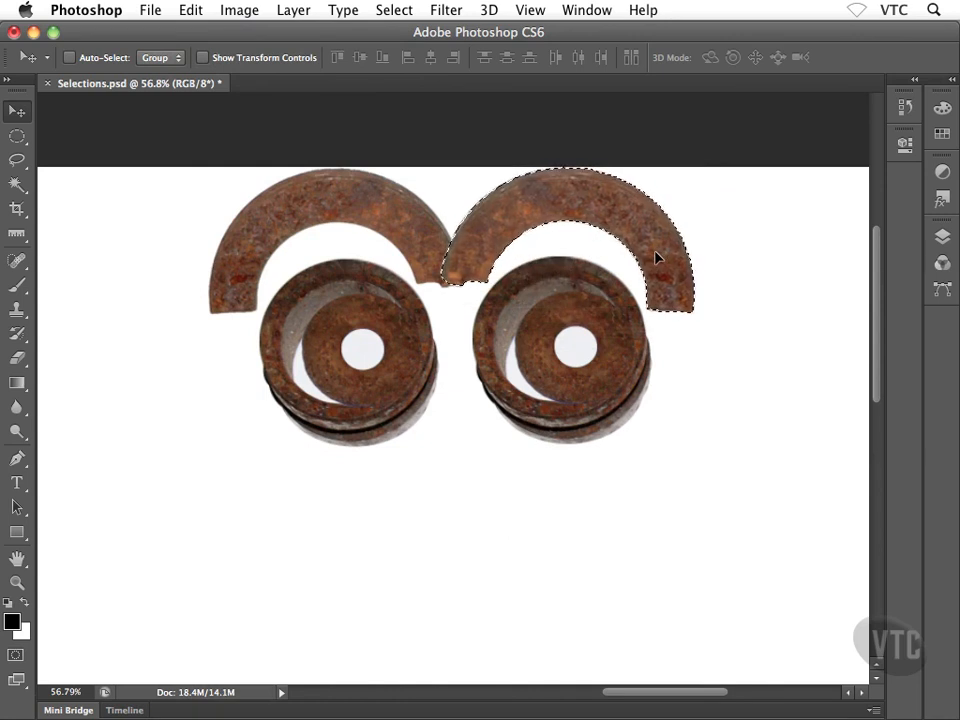
key(Left)
key(Left)
key(Left)
key(Left)
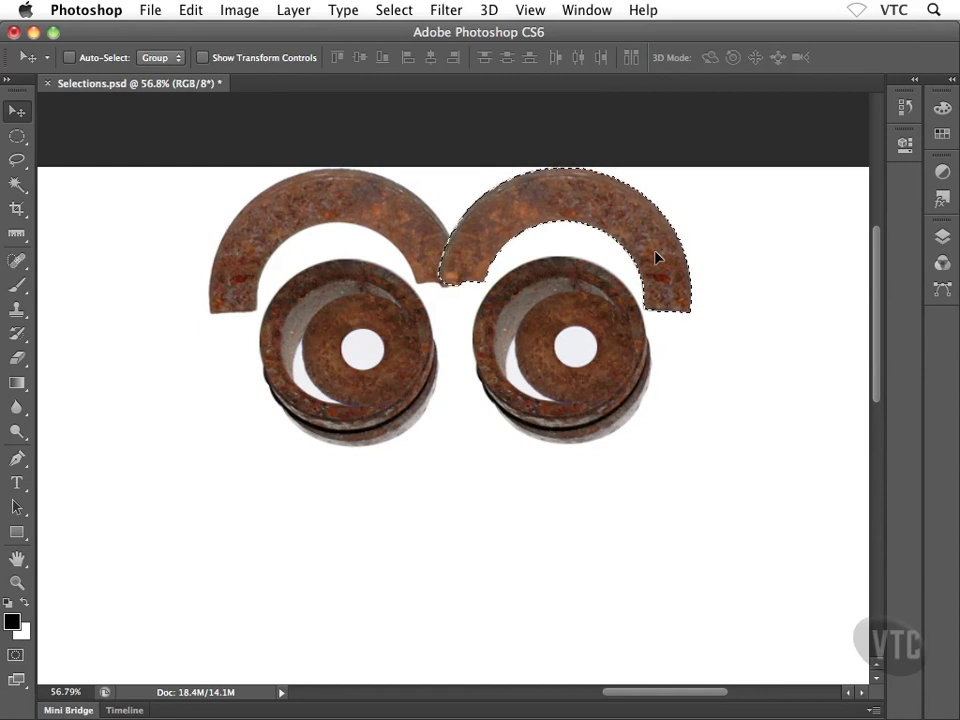
key(super+d)
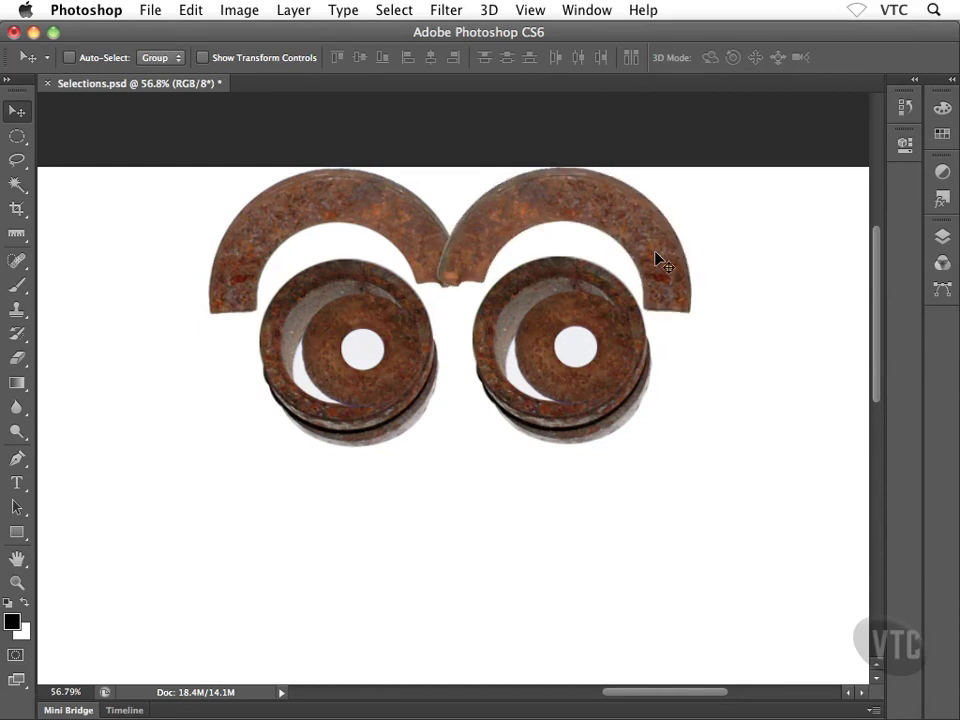
key(super+0)
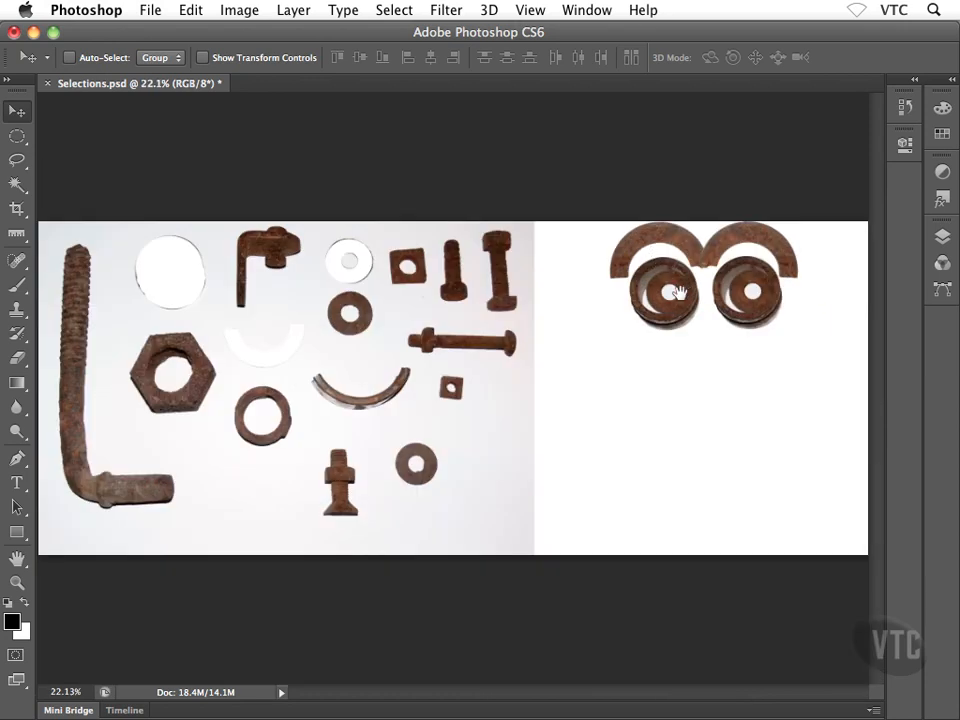